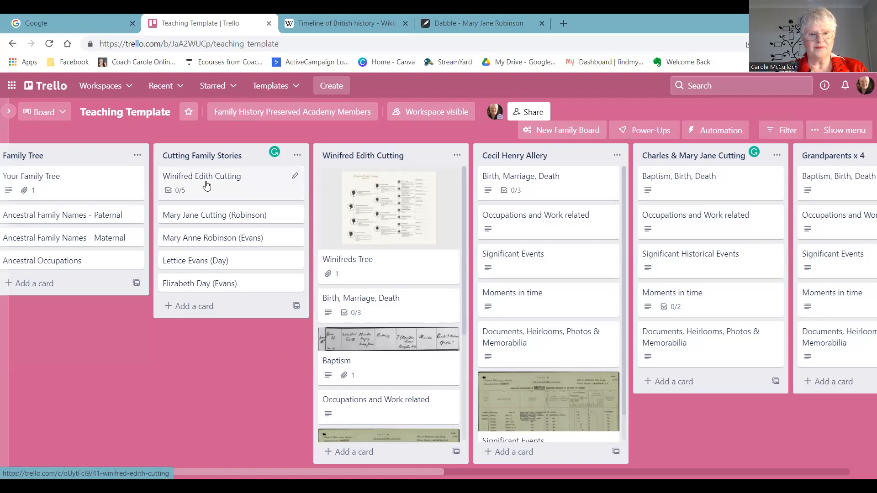
Review the Stories checklist on the first family stories card and add an empty checklist titled Stories to the third card in that list.
click(207, 185)
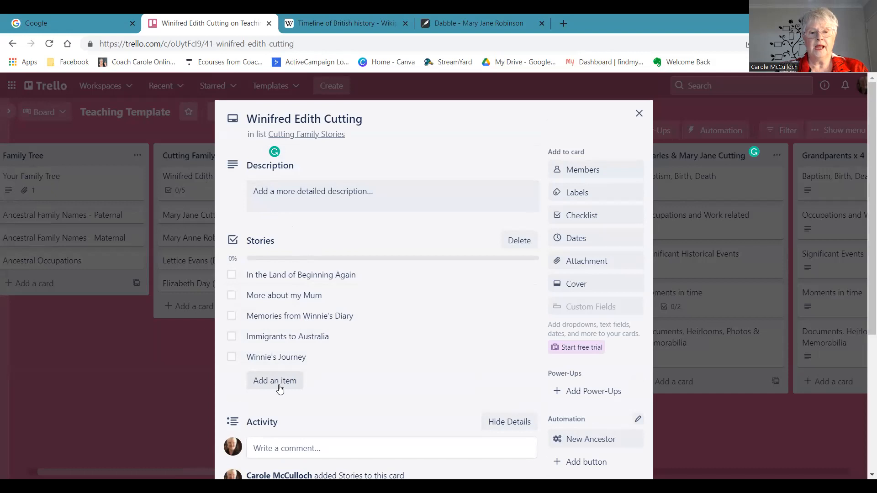
click(639, 113)
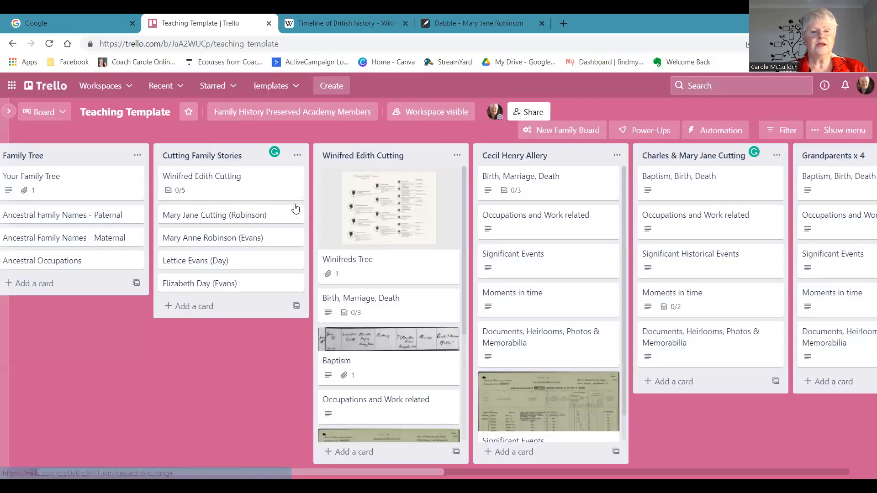
click(207, 242)
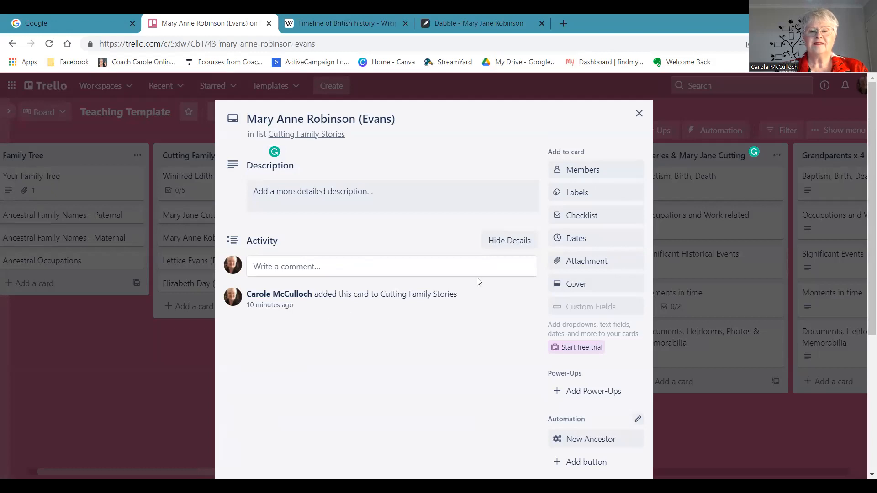
click(578, 217)
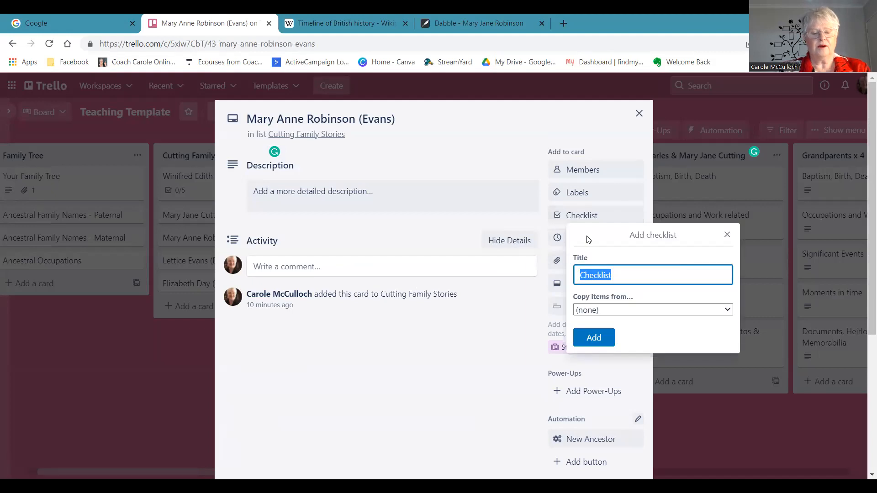
text(Stories)
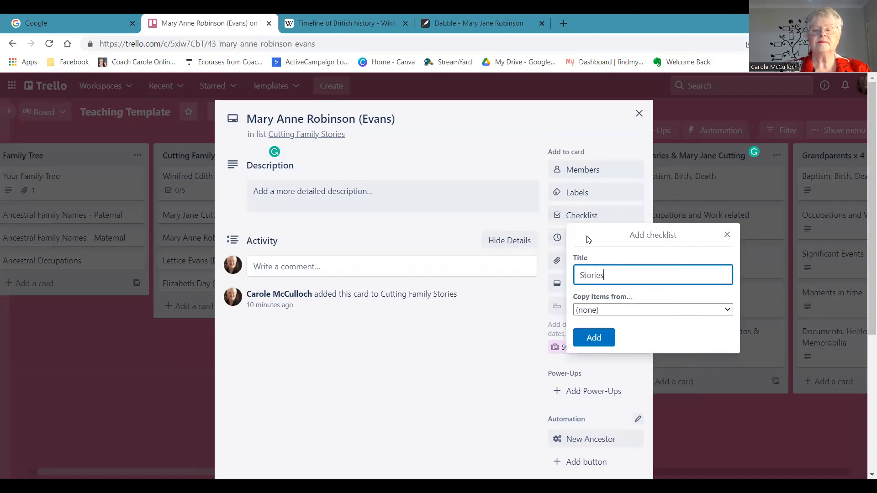
click(594, 338)
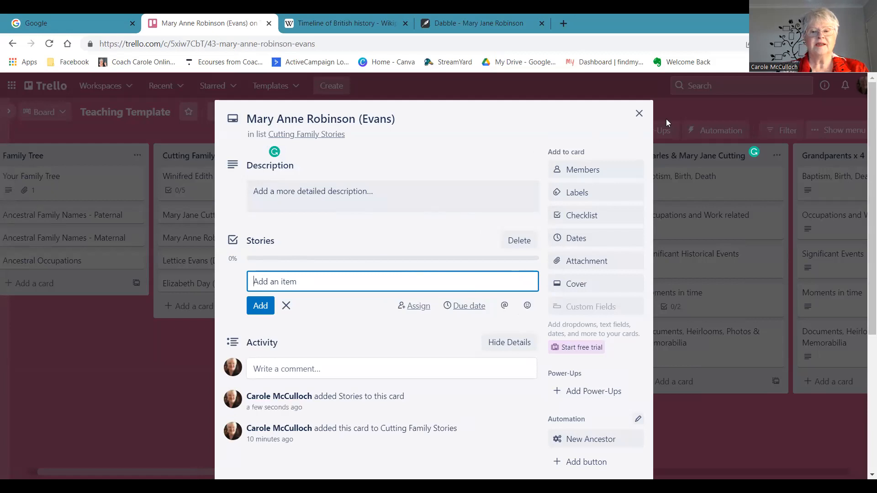
click(640, 114)
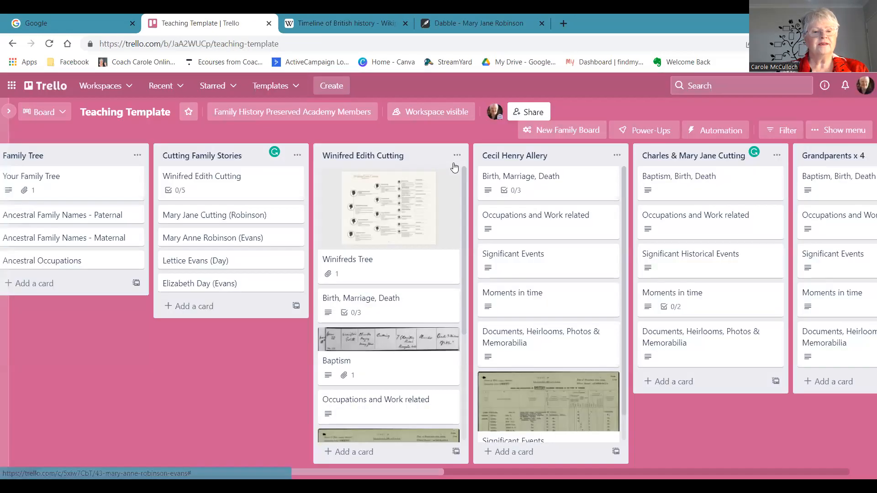
Add the item "Multiple Births in the Edwardian Era" to the Stories checklist on the second family stories card.
click(227, 238)
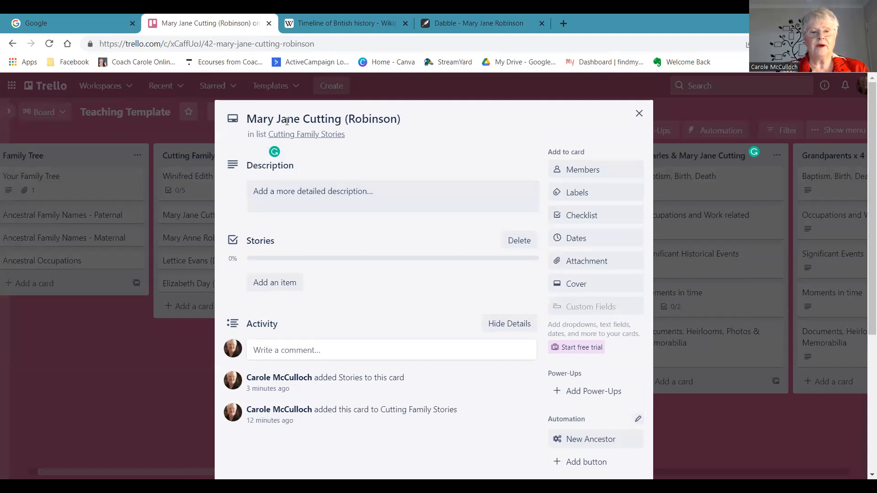
click(268, 287)
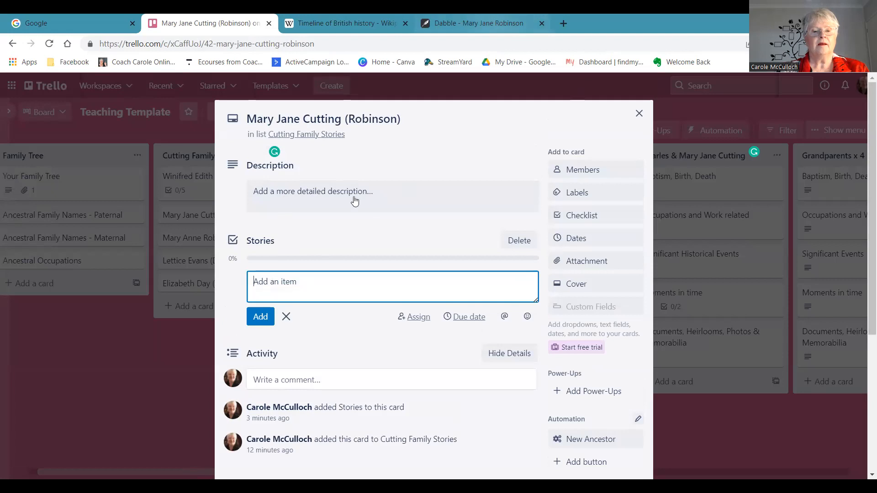
text(Mu)
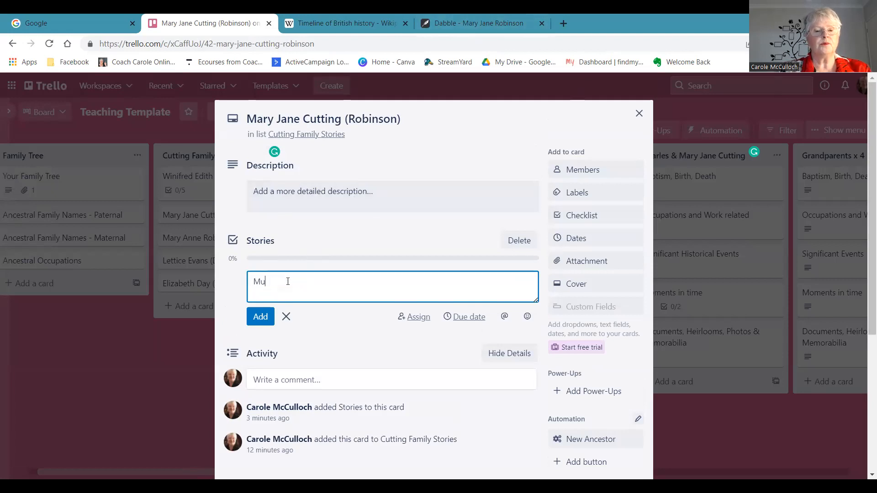
text(ltiple Births in the Edwardian Era)
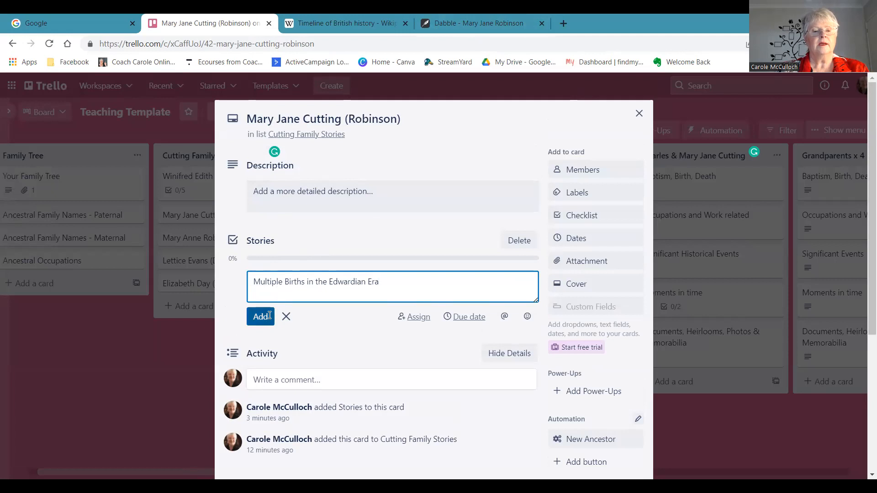
click(269, 320)
Open the second Chapter 10 story in Dabble and add its title, "Grandmother" plus her first names, to the Stories checklist in Trello.
click(470, 27)
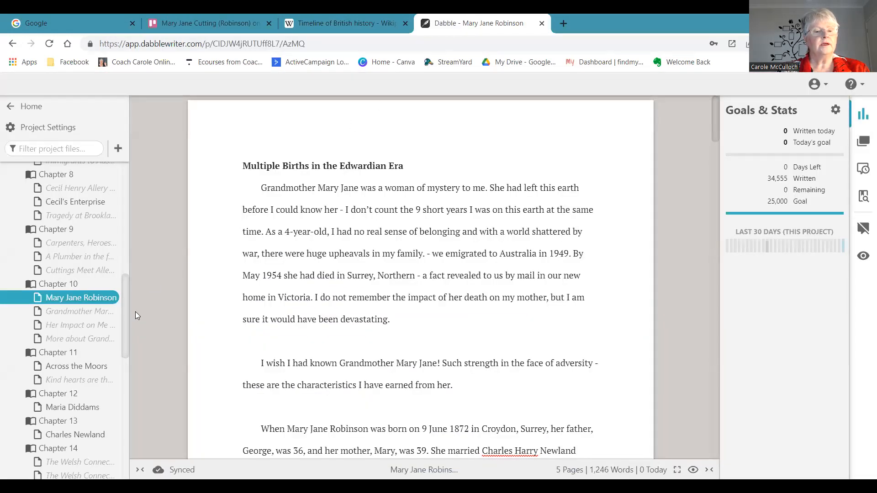
click(95, 310)
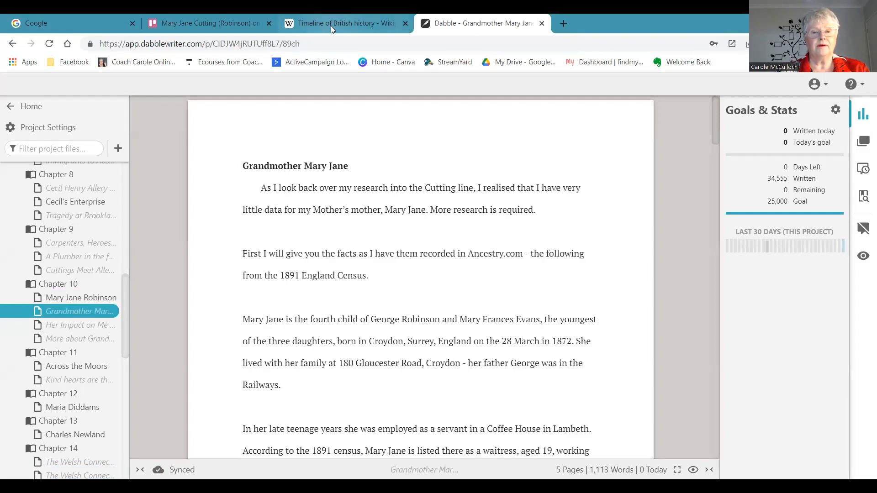
click(233, 23)
text(Grand)
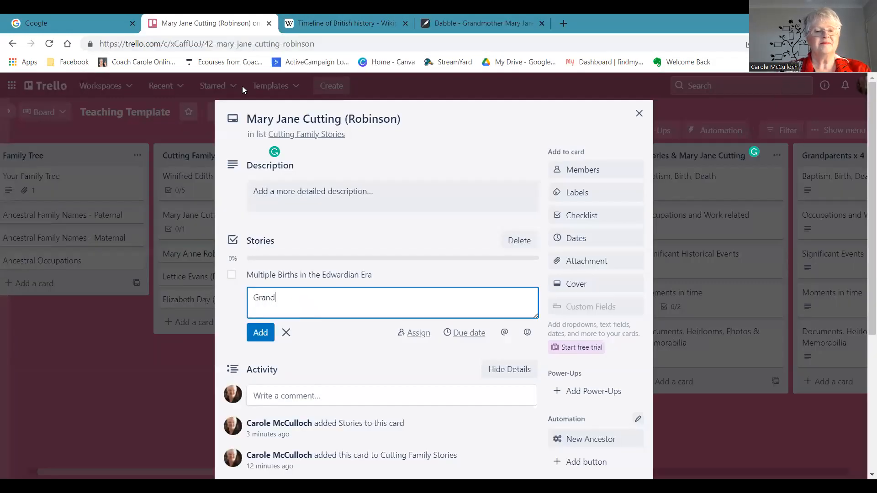
text(mother Mar)
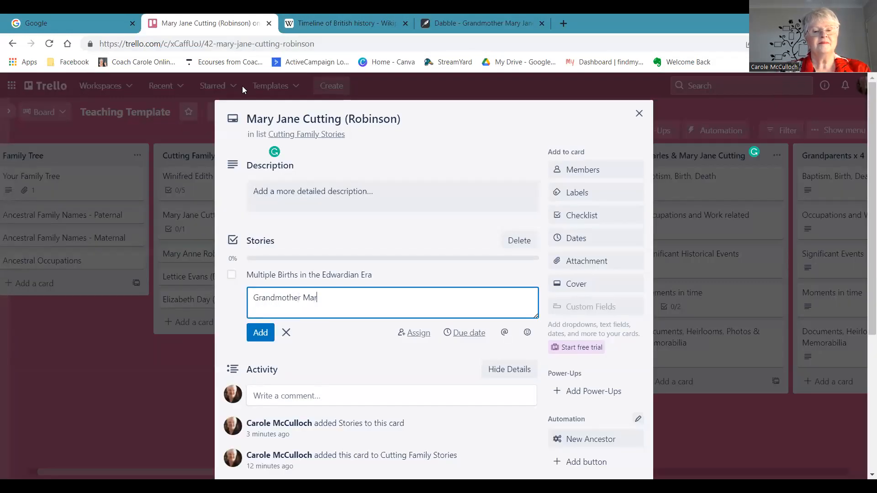
text(y Jane)
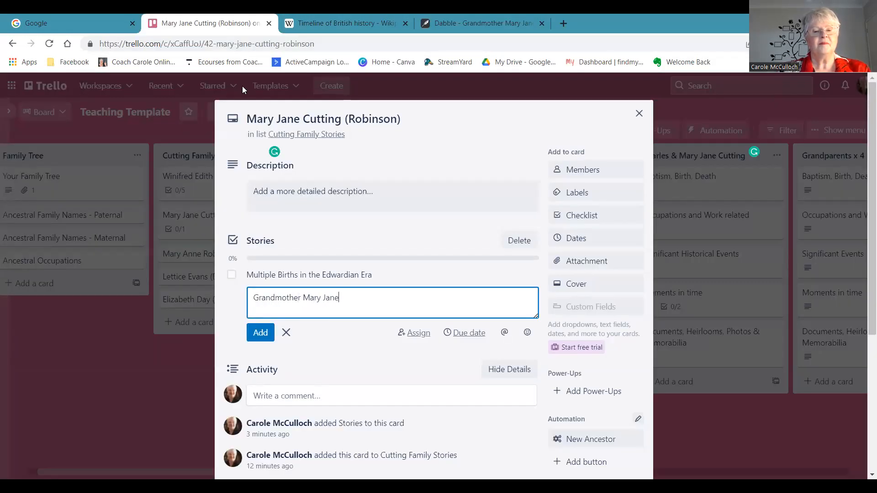
click(261, 333)
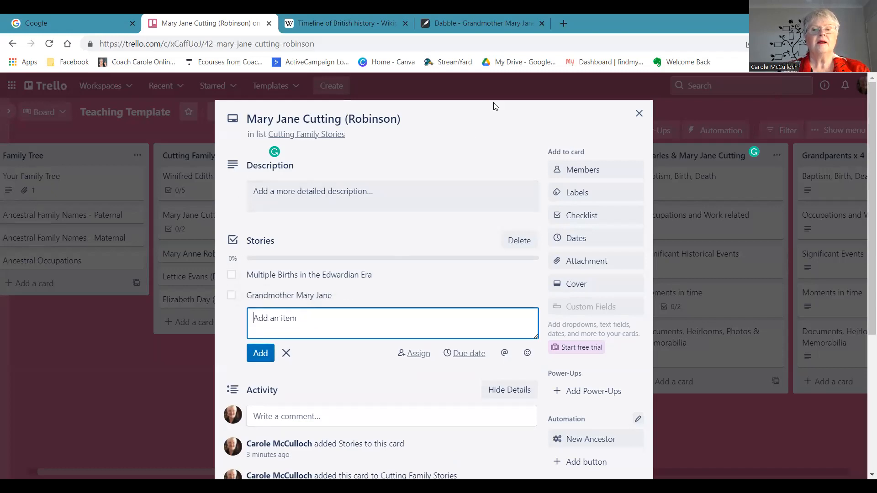
Open "Her Impact on Me" in Dabble and add it to Trello's Stories checklist, with the grandmother's first names replacing "Her".
click(497, 25)
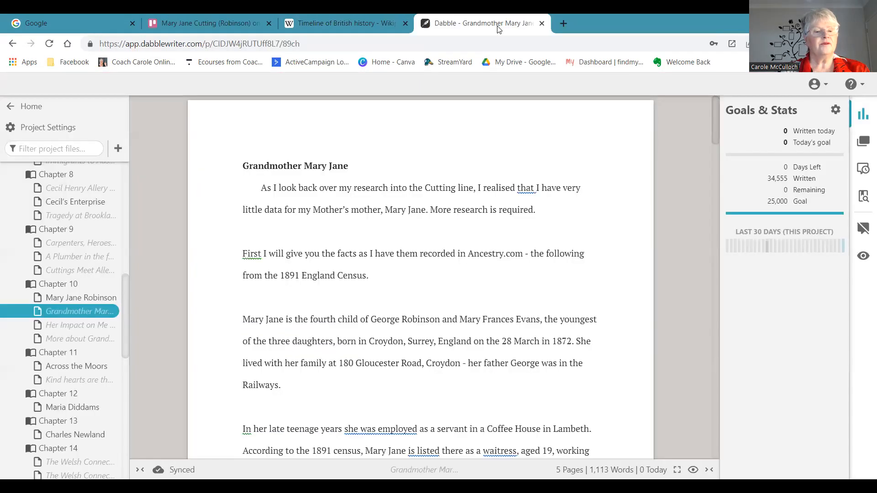
click(84, 327)
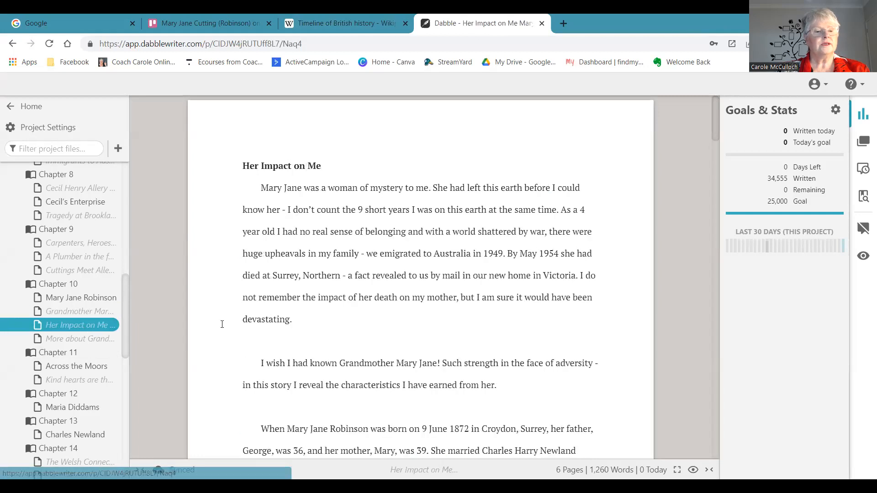
click(329, 23)
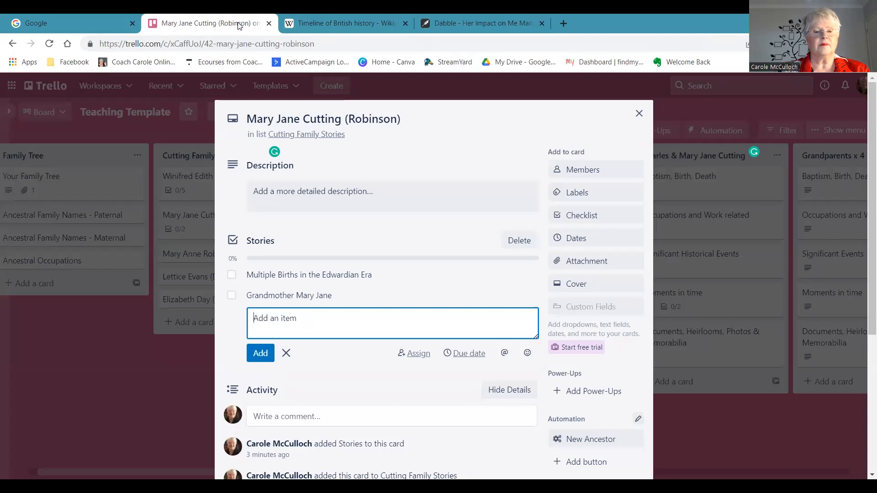
click(238, 23)
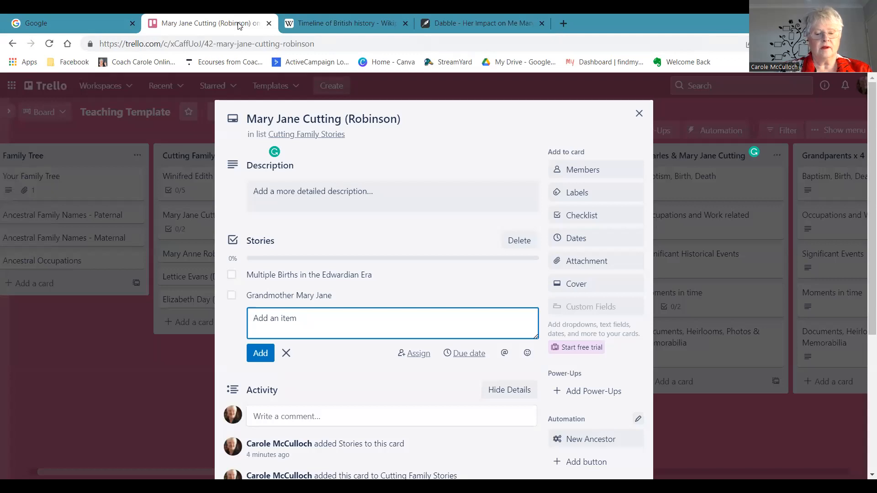
text(Mary )
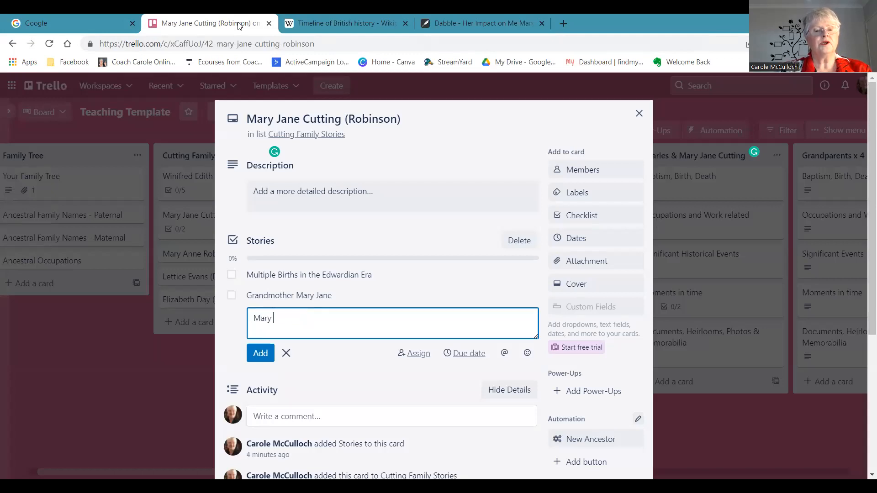
text(Jane's Impact on Me)
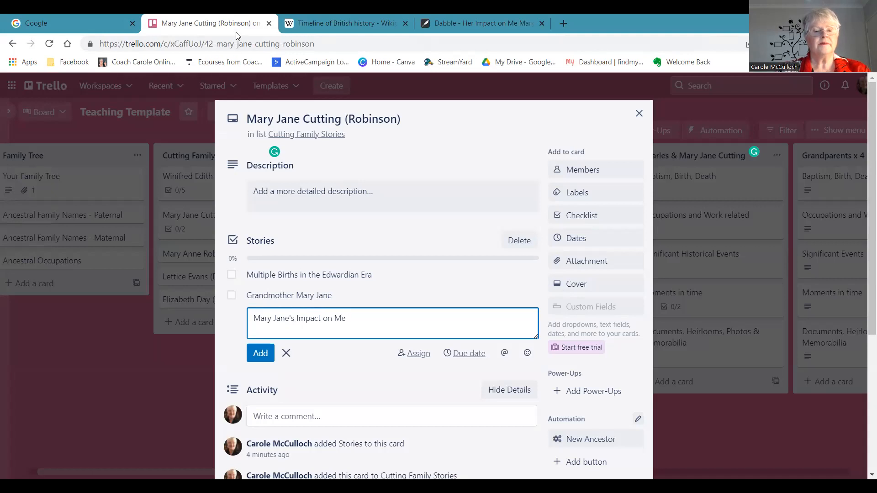
click(259, 354)
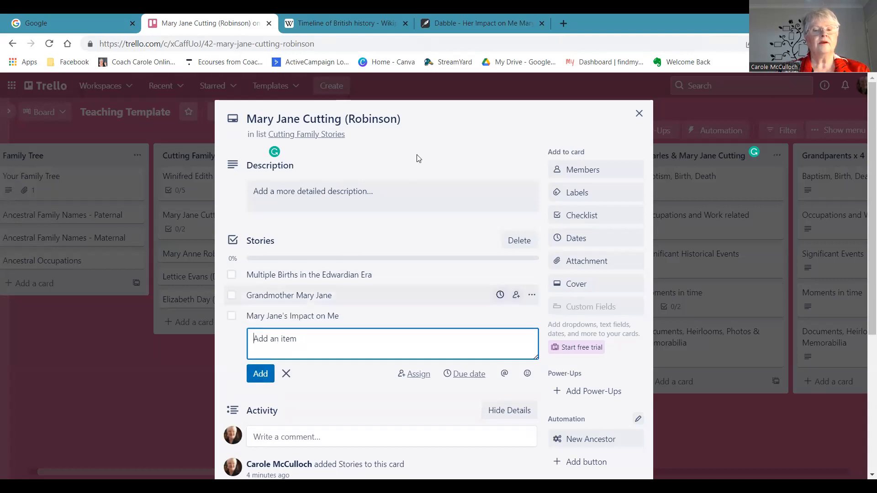
Open the last Chapter 10 story in Dabble and add its title, "More about Grandmother" plus her first names, to the Stories checklist in Trello.
click(484, 24)
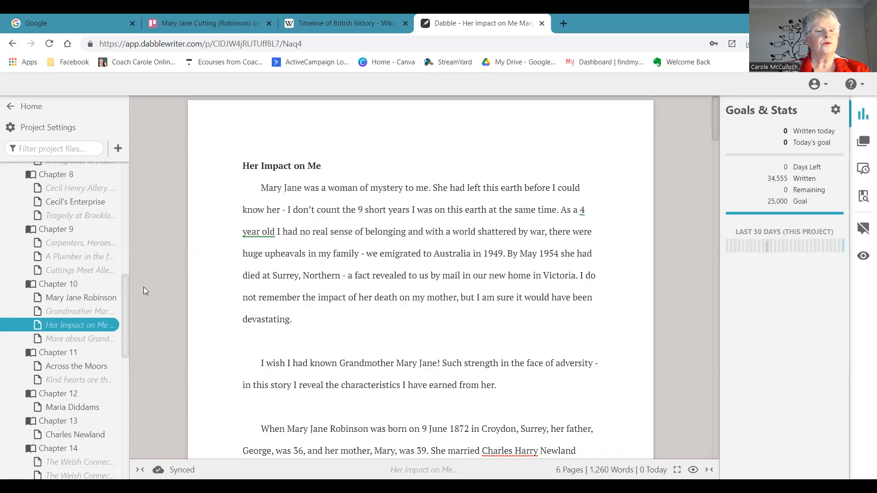
click(109, 338)
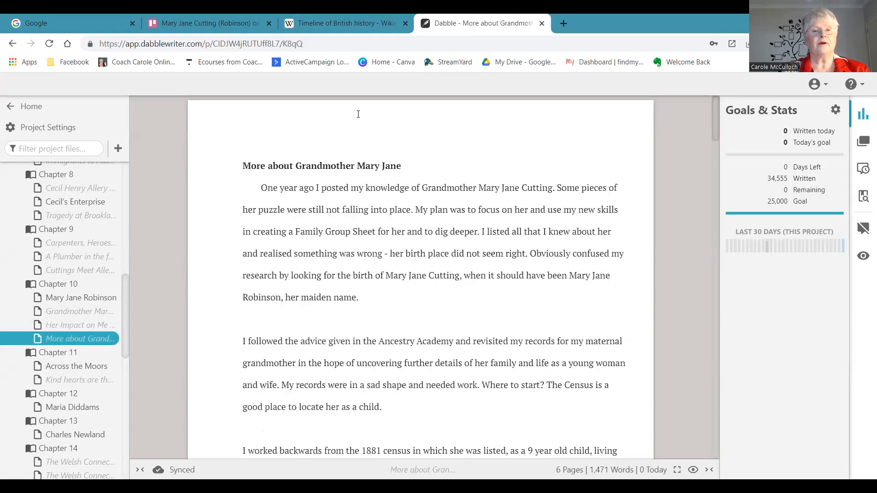
click(332, 24)
click(225, 25)
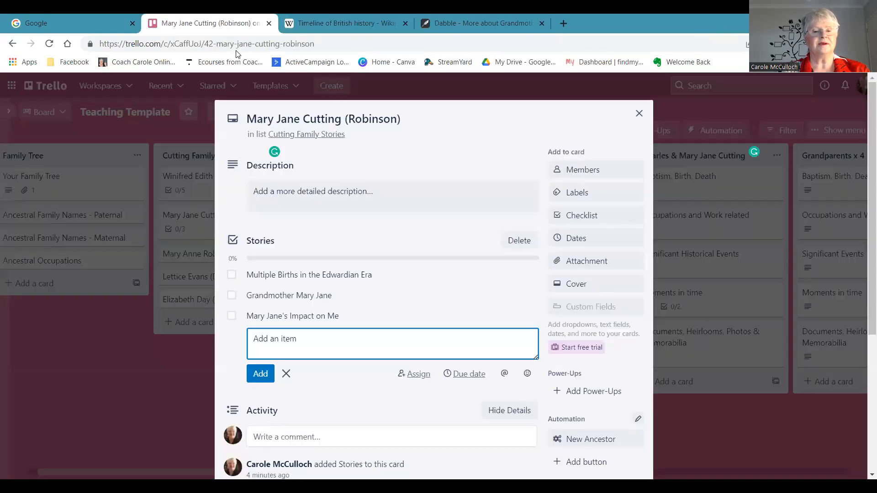
text(More)
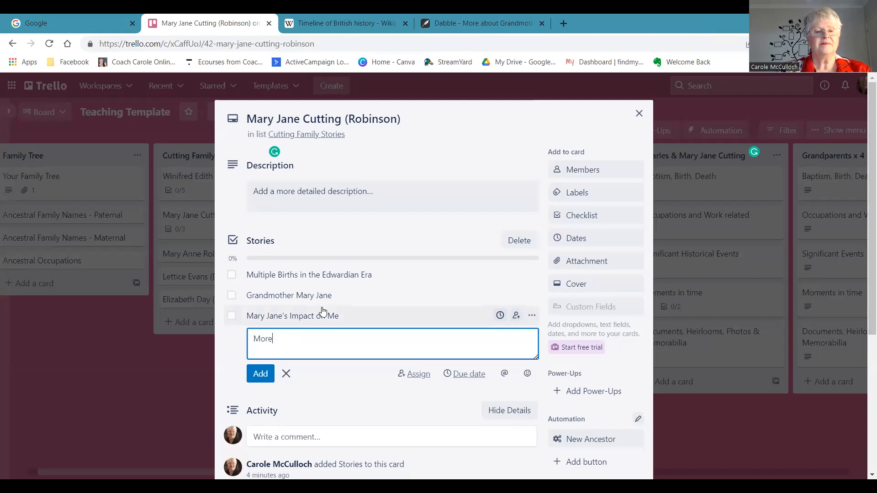
text( about Grandmother Mary Jane)
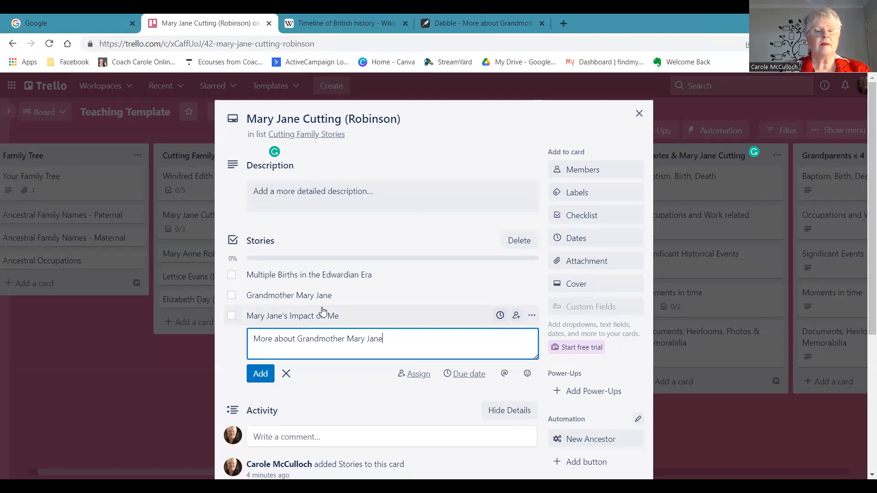
click(260, 373)
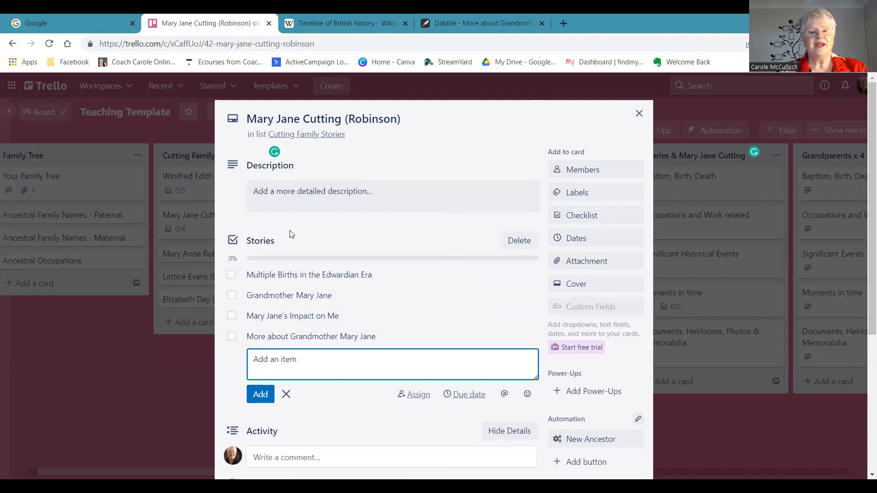
Mark all four items in the second family stories card's Stories checklist as complete and close the card.
click(232, 275)
click(231, 295)
click(232, 317)
click(233, 338)
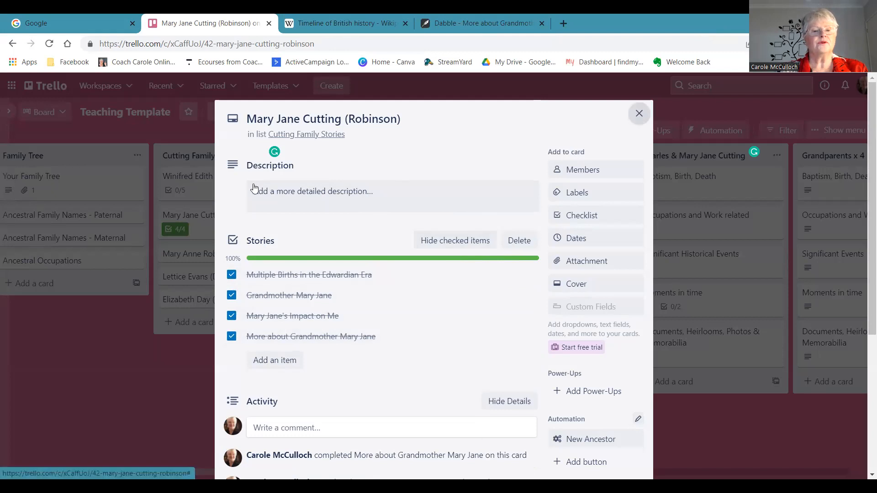
key(Escape)
Mark all five items, from "In the Land of Beginning Again" to "Winnie's Journey", as complete on the first family stories card.
click(192, 176)
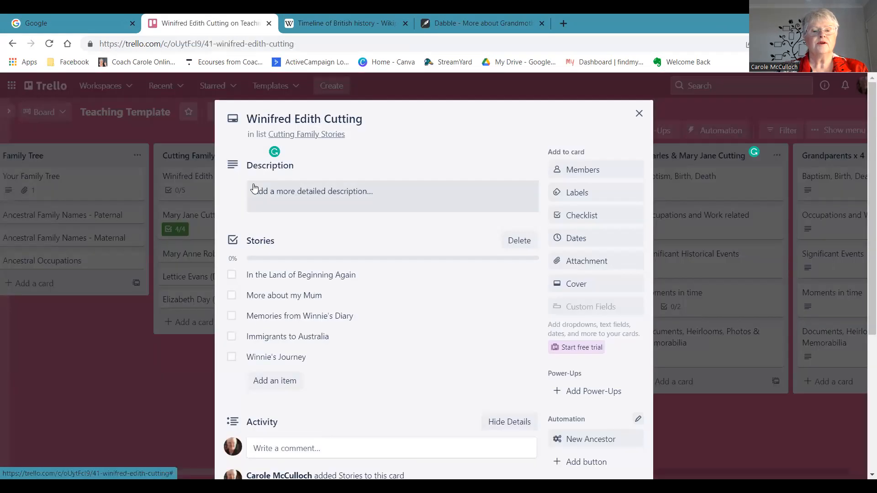
click(232, 275)
click(232, 295)
click(231, 315)
click(232, 337)
click(231, 357)
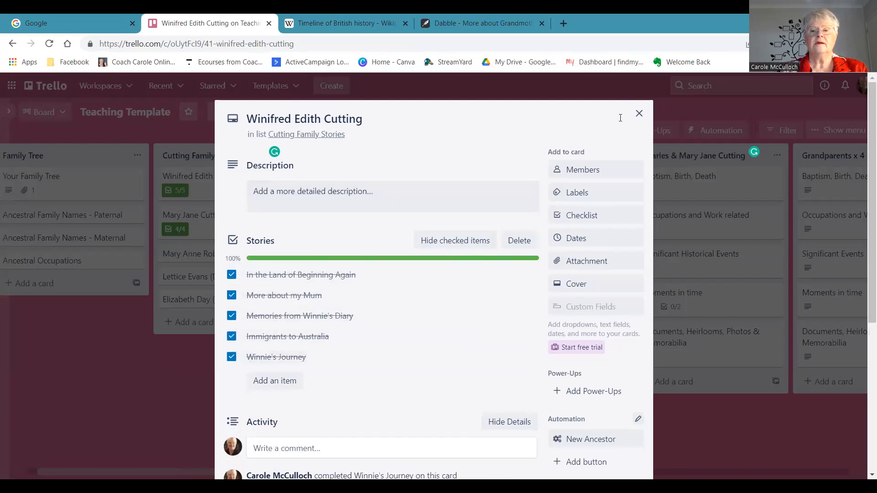
click(639, 114)
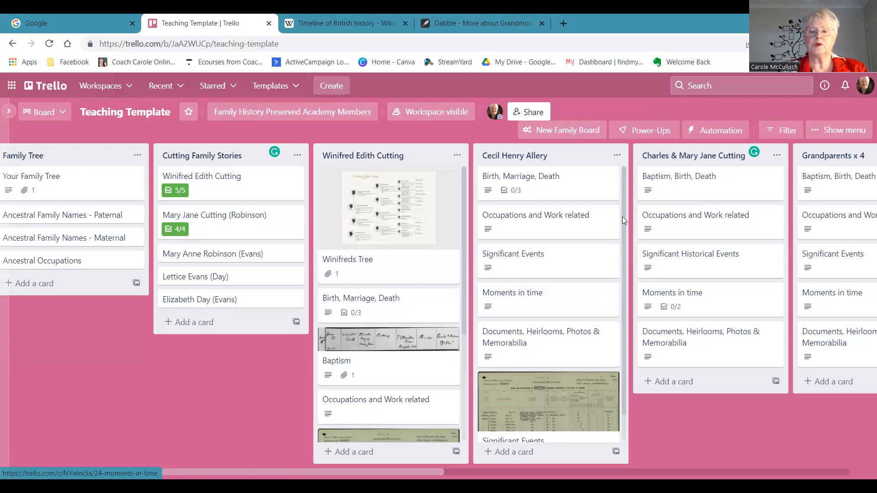
Mark "Twins in 1900" and "Triplets in 1906" as complete in the Multiple Births checklist of the married couple's "Moments in time" card.
drag(342, 472, 460, 473)
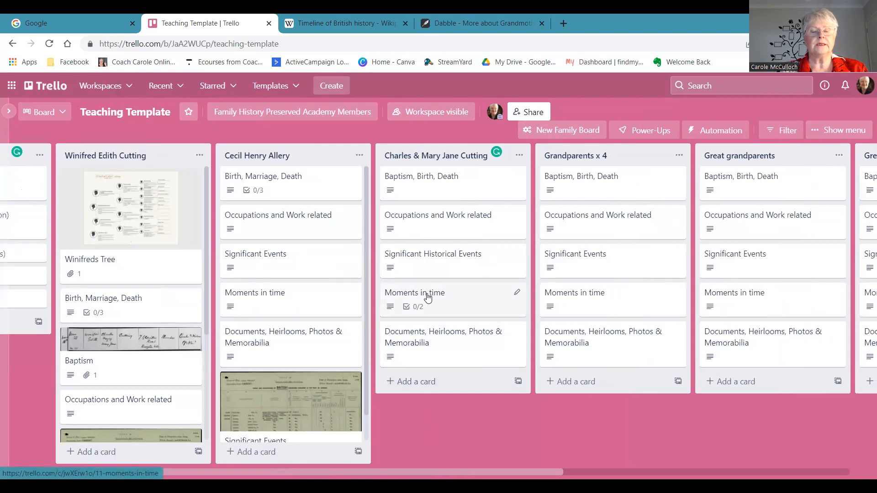
click(427, 297)
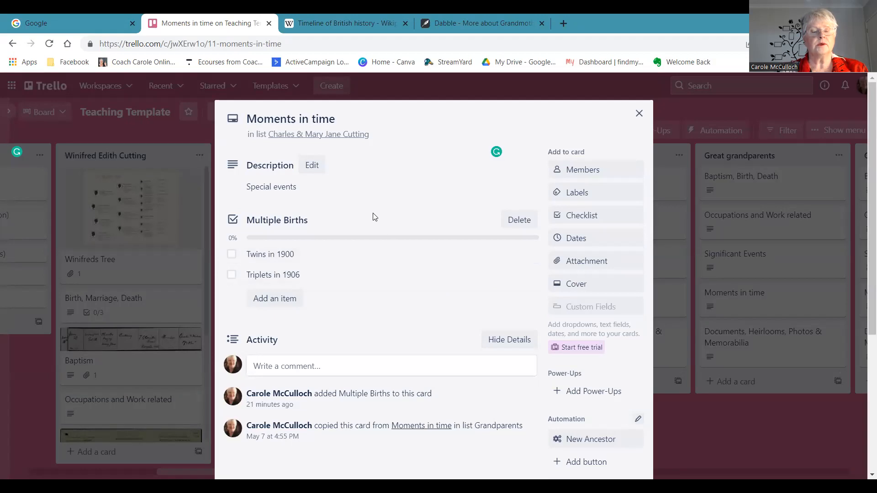
click(232, 255)
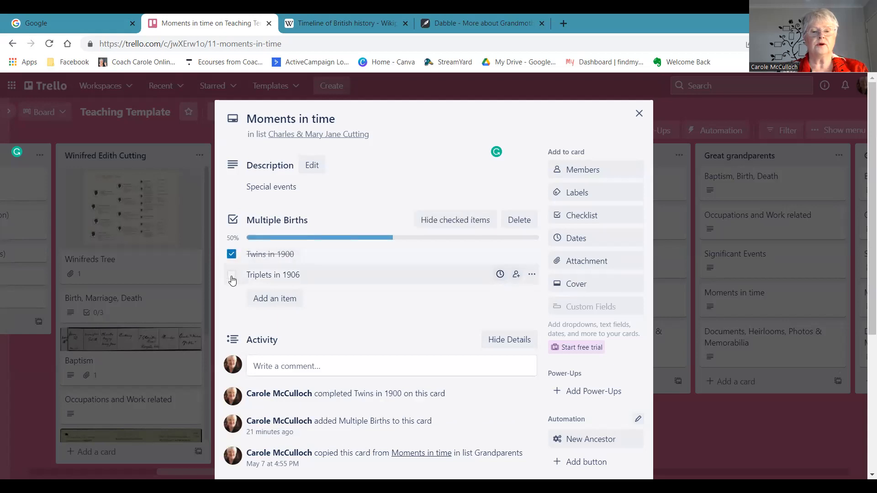
click(231, 276)
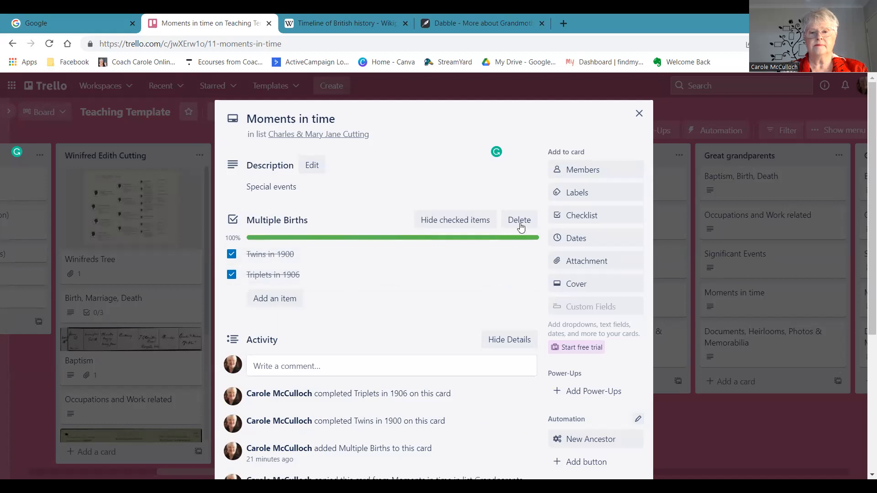
click(639, 113)
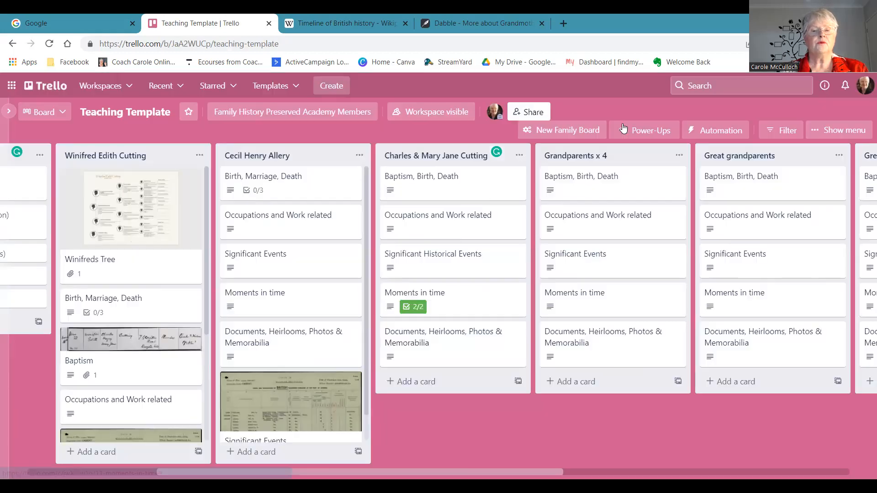